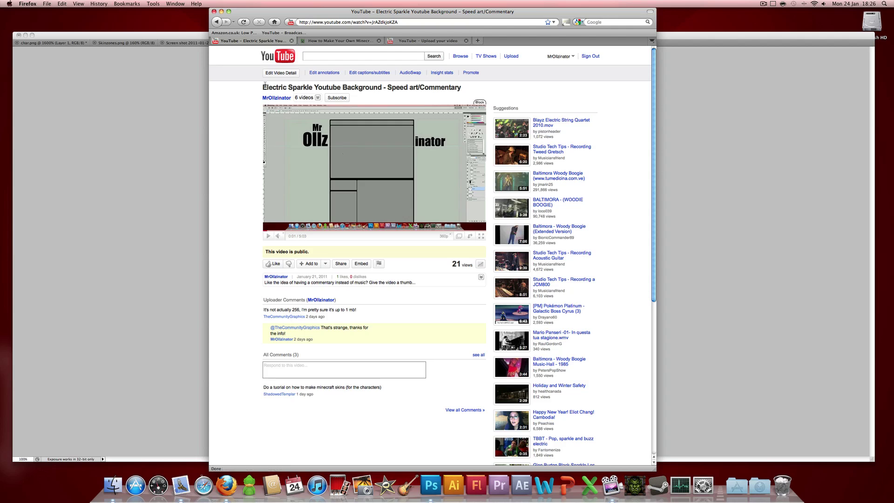
- Highlight the video title and the viewer comment asking for a Minecraft skins tutorial
left_click_drag(263, 87, 383, 91)
left_click(239, 142)
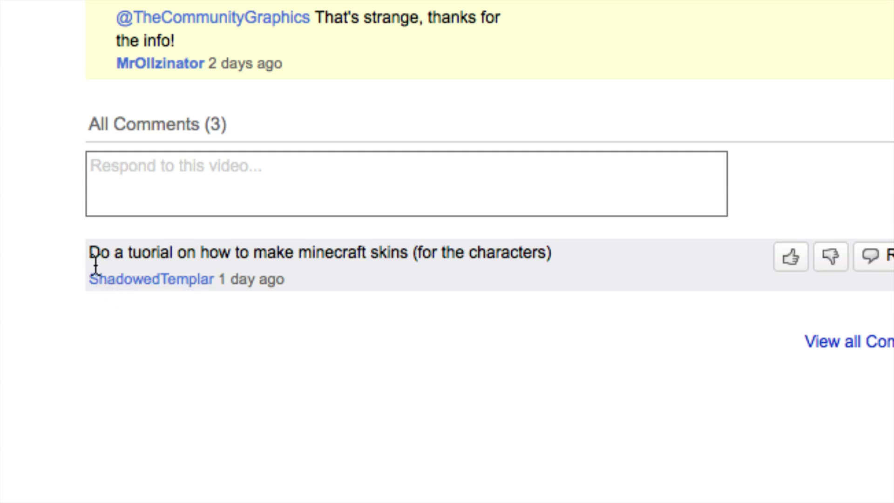
left_click_drag(90, 257, 559, 256)
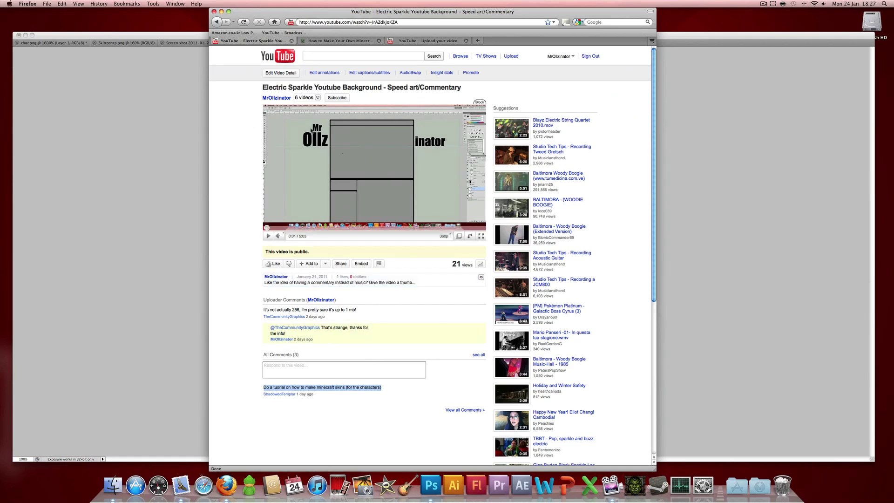
left_click(284, 63)
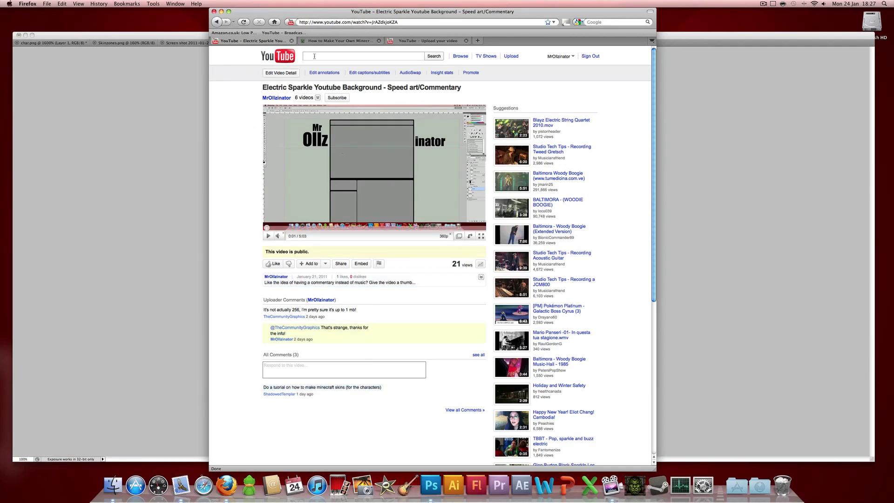
- Switch to the freeminecraftskins.com tutorial and scroll up to the article heading
left_click(340, 42)
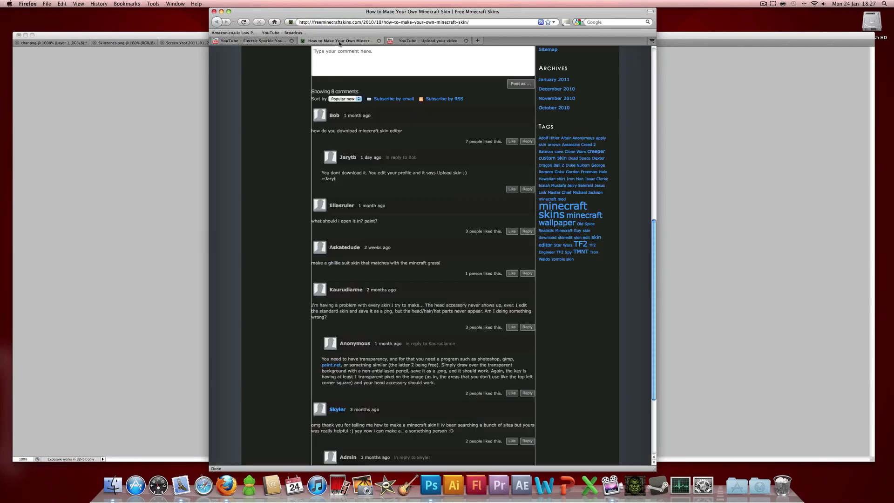
scroll(405, 172, "up", 15)
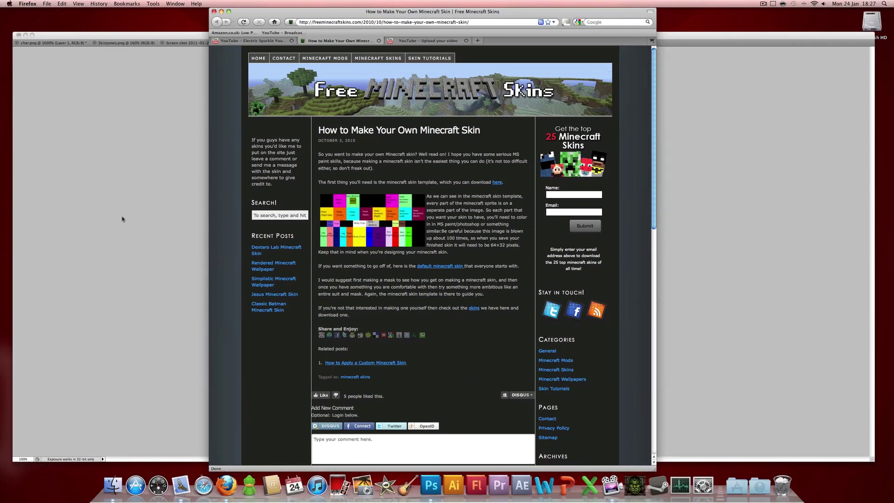
- Open char.png from Documents > Minecraft > Default Pack > mob in Photoshop
left_click(112, 485)
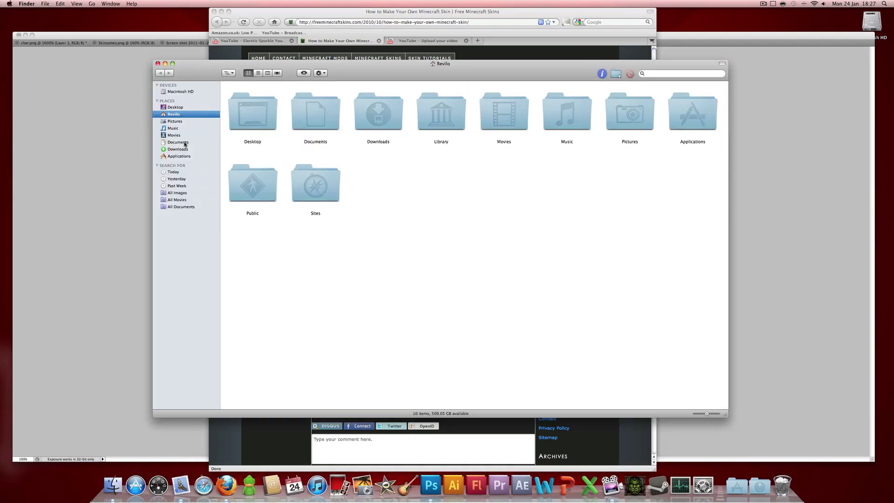
left_click(185, 143)
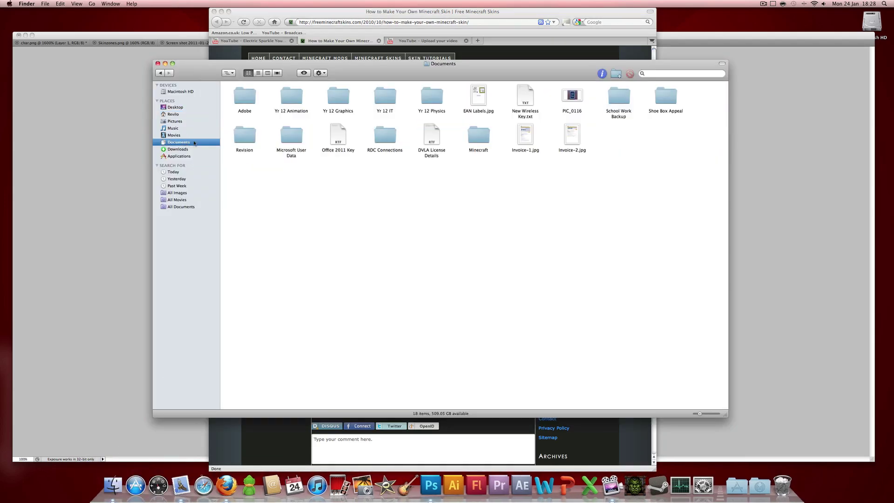
double_click(479, 139)
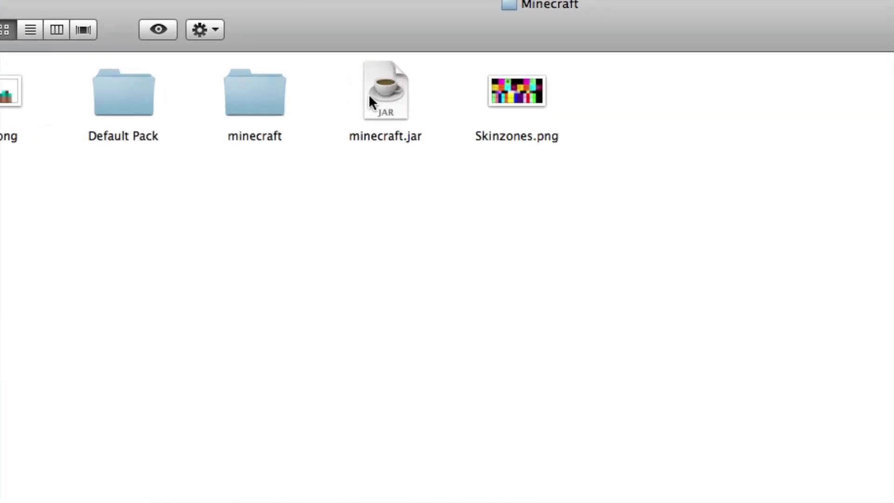
double_click(128, 101)
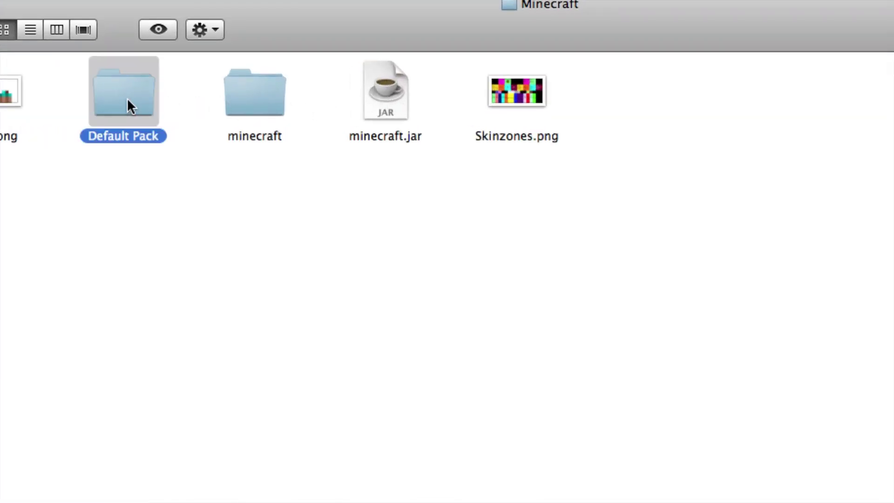
double_click(254, 210)
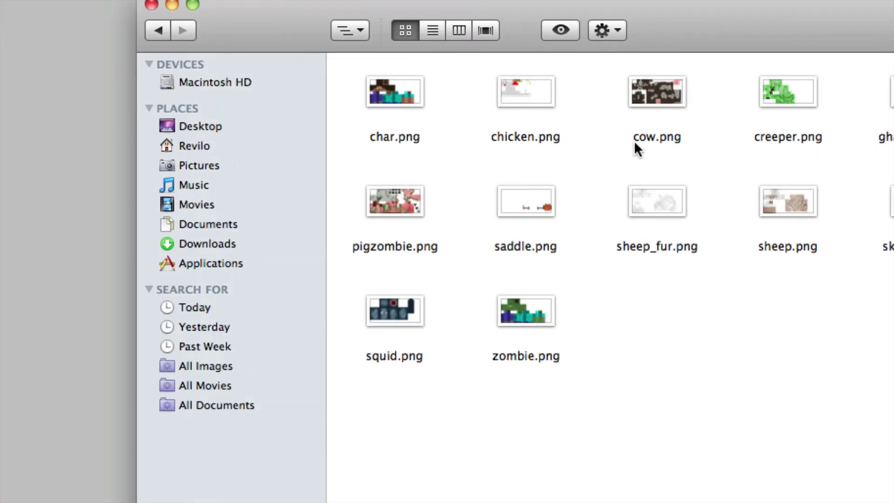
left_click(395, 94)
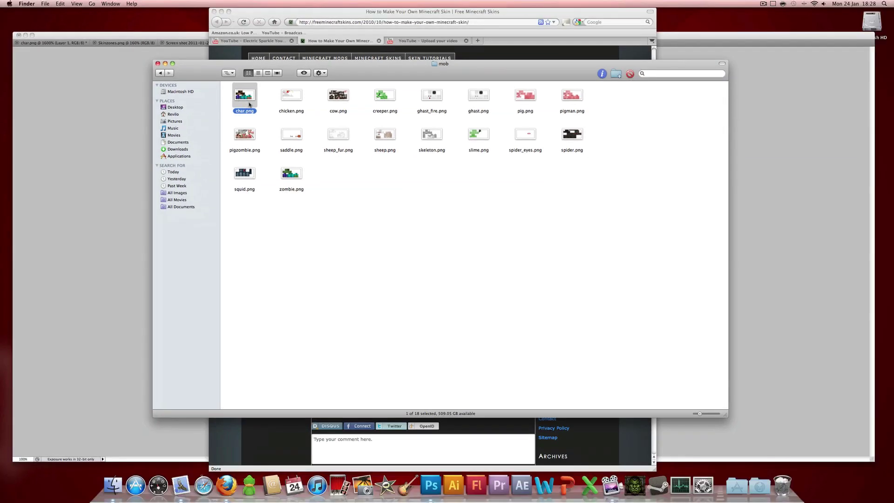
key("super+o")
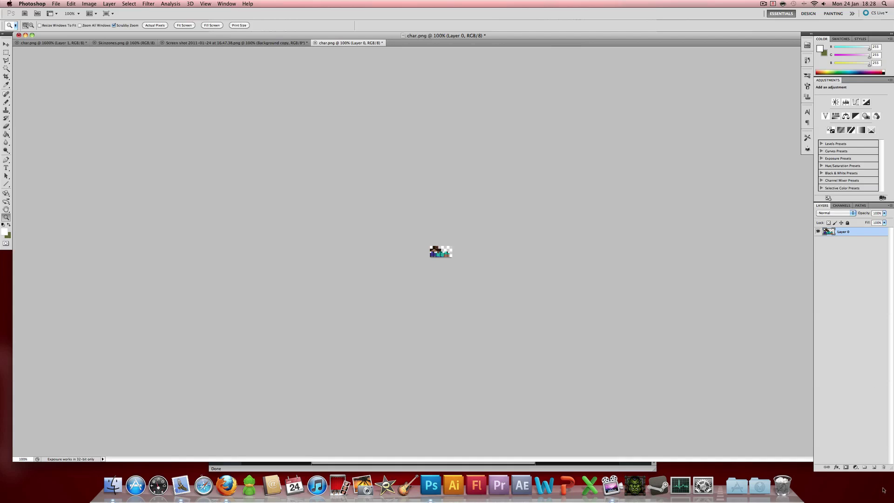
- Add a new layer, zoom into the tiny skin, and choose the Pencil Tool
left_click(874, 467)
left_click_drag(445, 253, 436, 254)
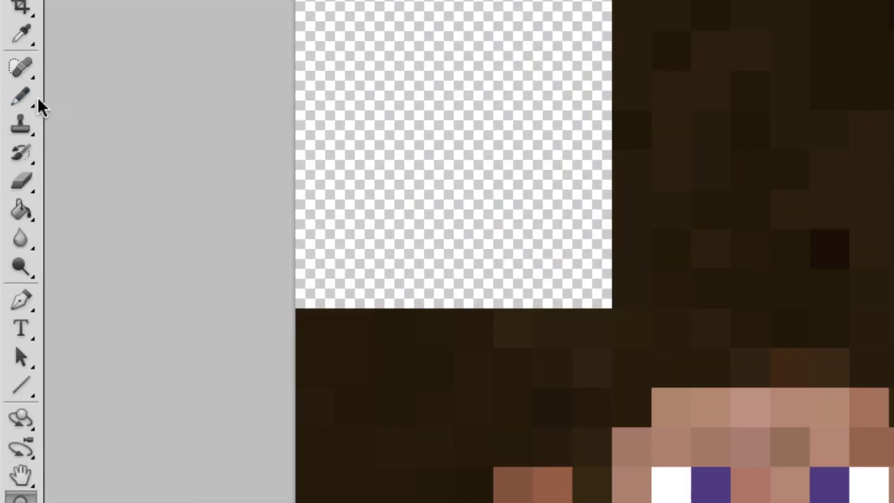
mouse_move(38, 96)
left_mouse_down()
mouse_move(28, 98)
mouse_move(134, 112)
left_mouse_up()
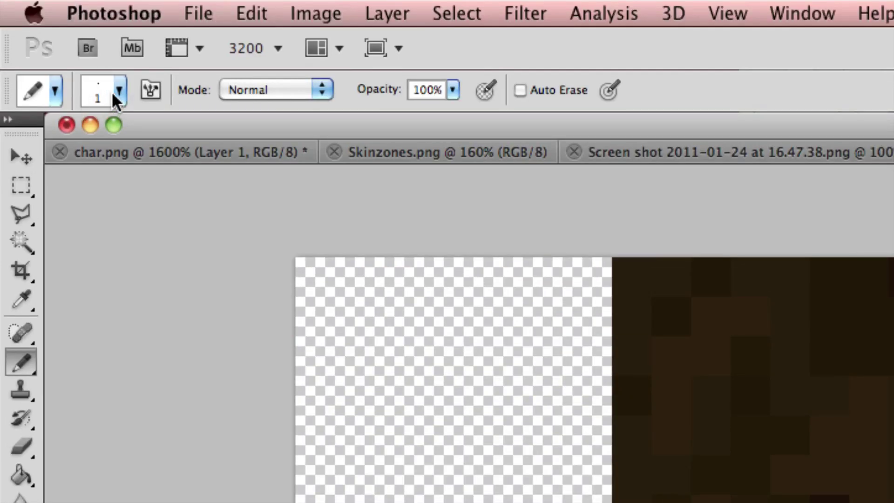
- Confirm the 1 px pencil size and dot white pixels across the hair
left_click(119, 88)
left_click(119, 95)
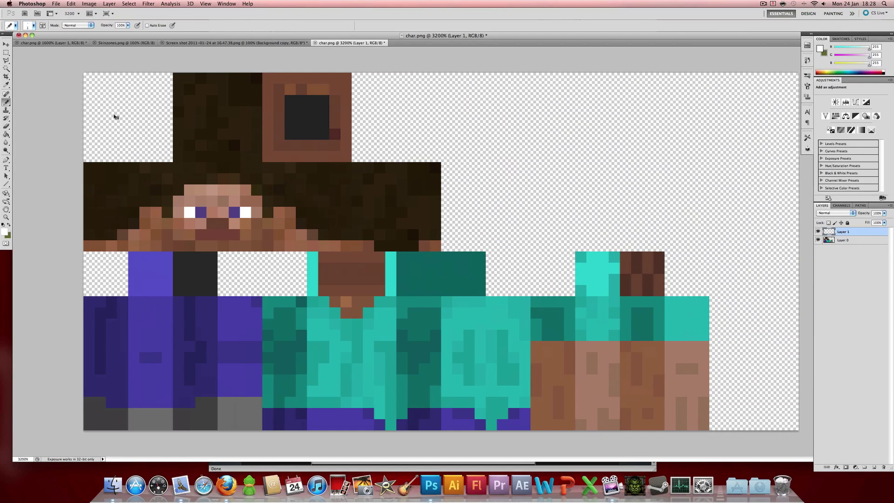
left_click(200, 123)
left_click(234, 89)
left_click(245, 145)
left_click(245, 123)
left_click(212, 112)
left_click(201, 89)
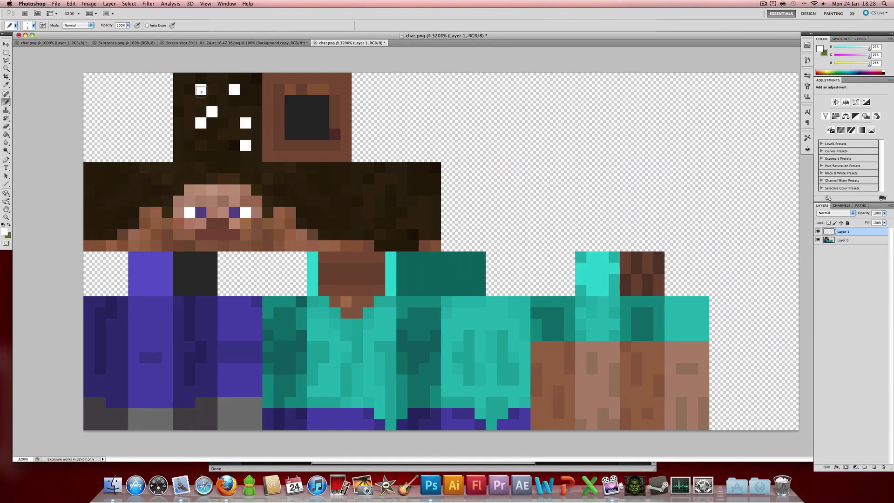
left_click(223, 145)
left_click(179, 146)
- Dot more white pixels over the head, face and dark square
left_click(179, 123)
left_click(257, 112)
left_click(268, 179)
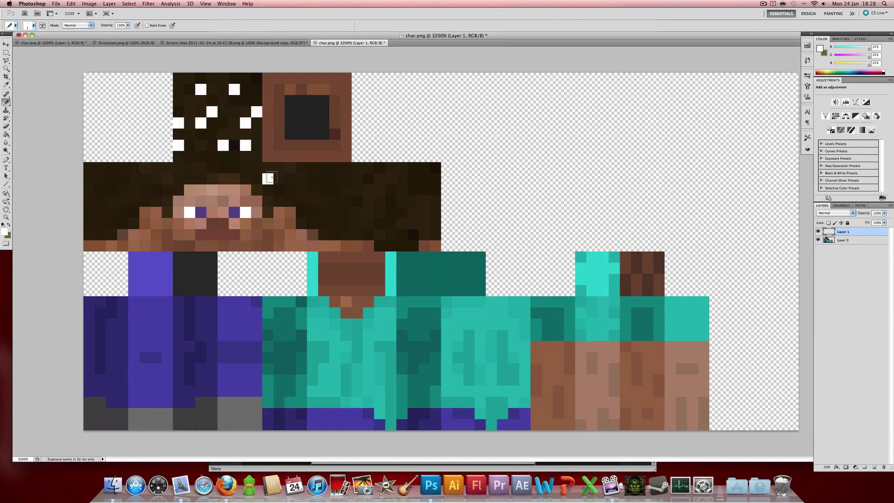
left_click(211, 201)
left_click(212, 223)
left_click(324, 212)
left_click(313, 179)
left_click(268, 134)
left_click(301, 112)
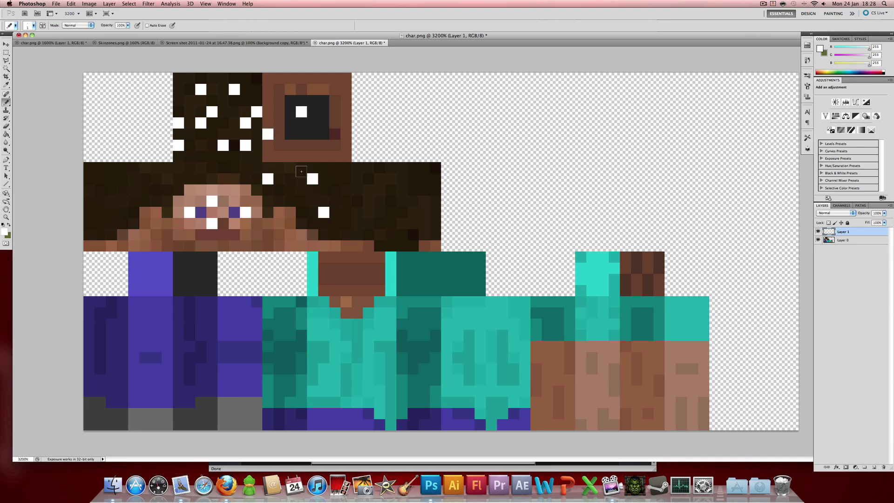
left_click(6, 53)
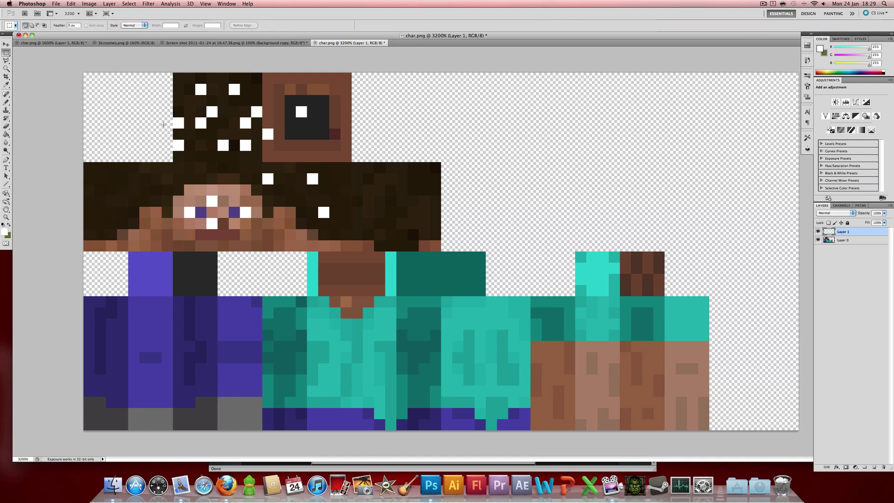
- Marquee the shirt front and look through Image > Adjustments
left_click_drag(386, 320, 440, 386)
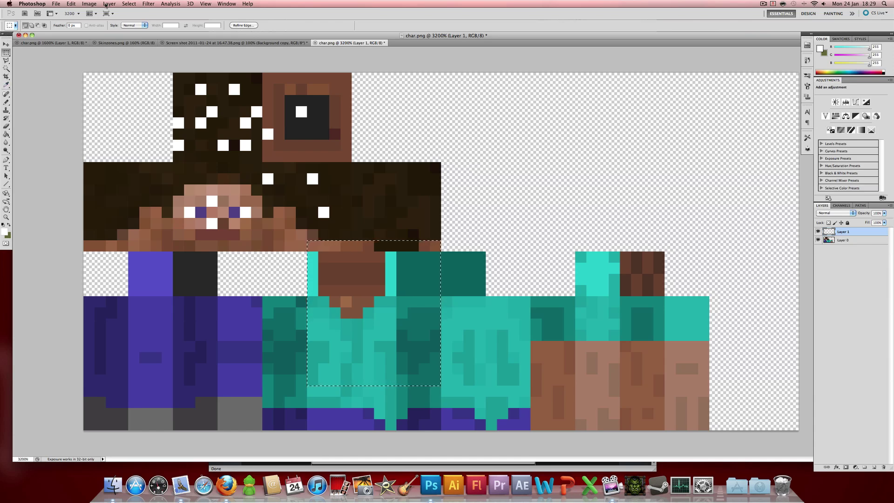
left_click(71, 4)
mouse_move(110, 5)
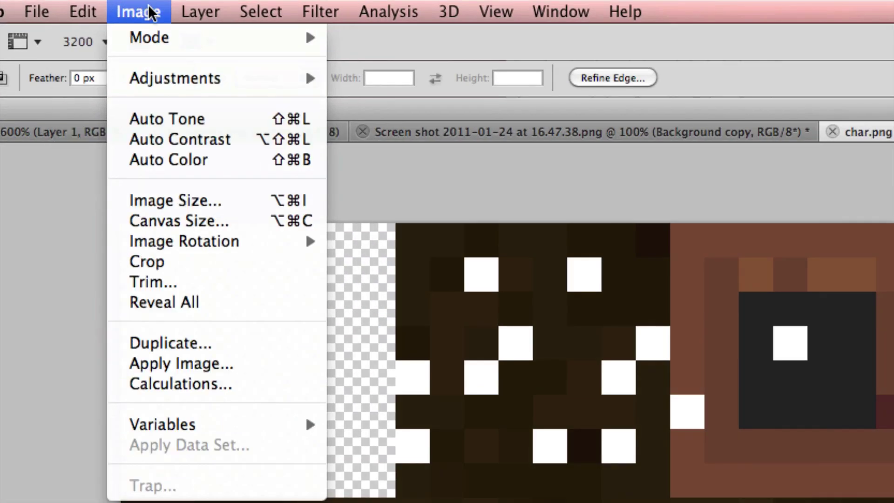
mouse_move(170, 38)
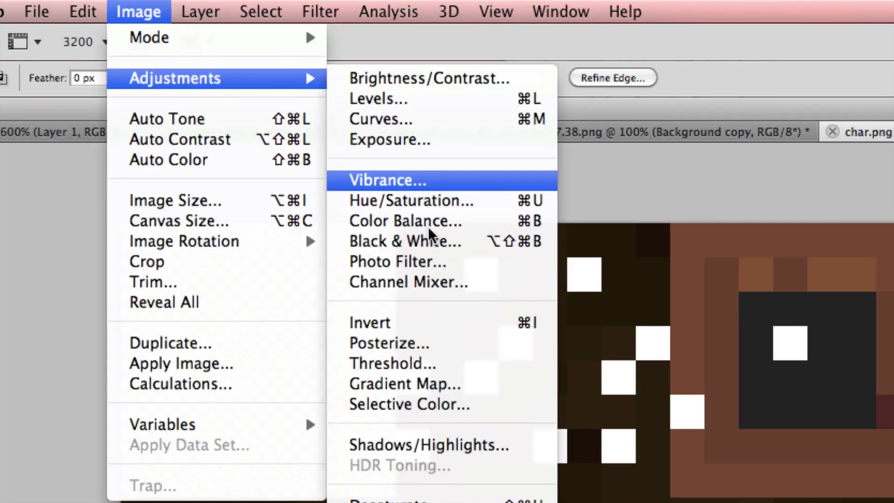
left_click(141, 21)
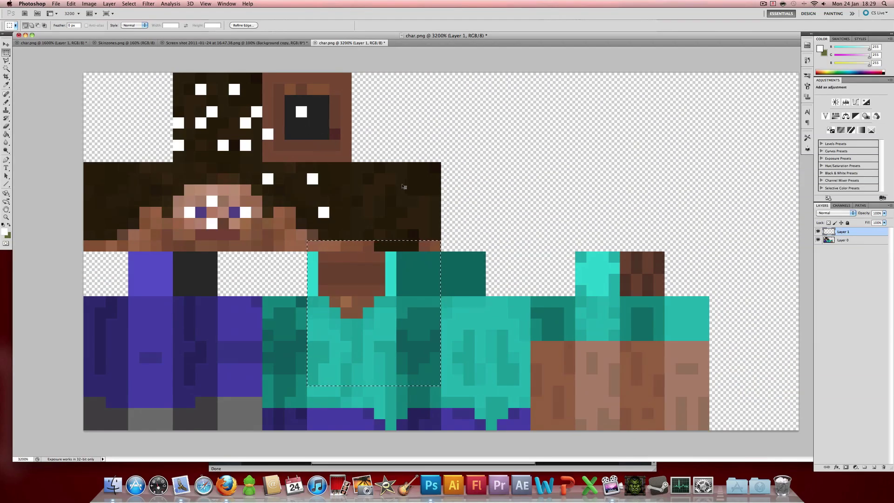
- Reselect the shirt front down to its bottom and try Color Balance, dismissing the empty-selection alert
left_click(347, 335)
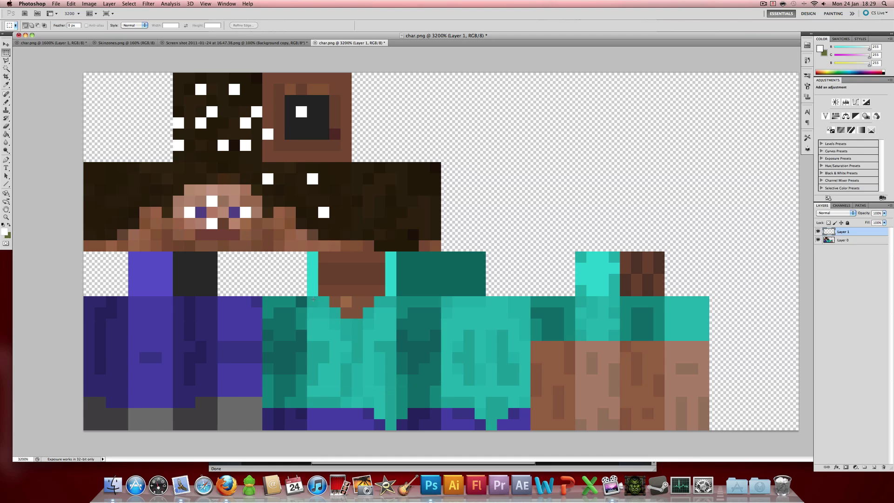
left_click_drag(436, 410, 441, 429)
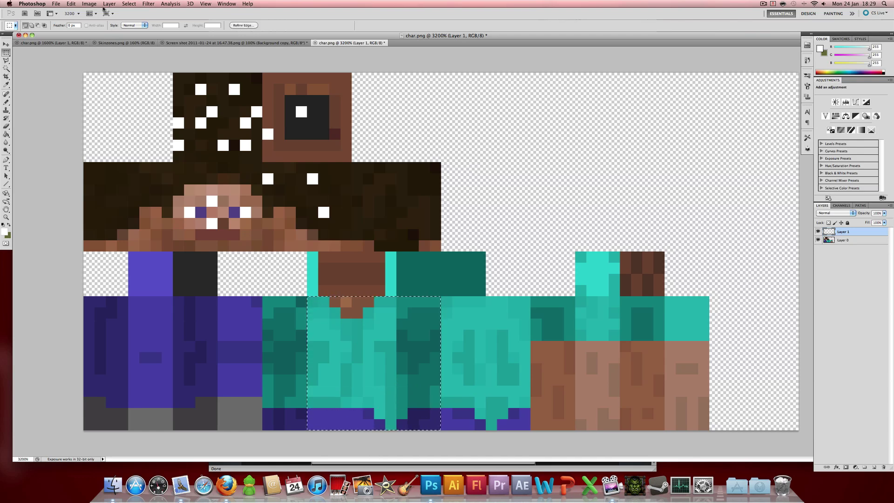
left_click(89, 4)
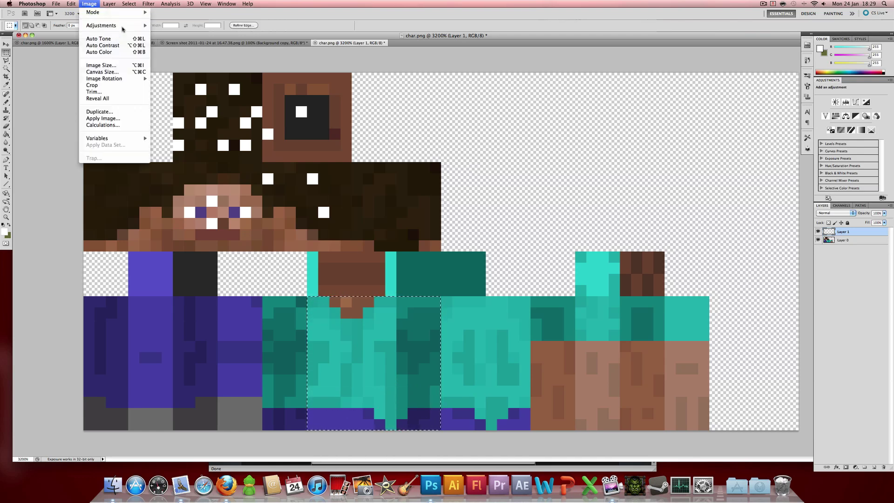
mouse_move(126, 27)
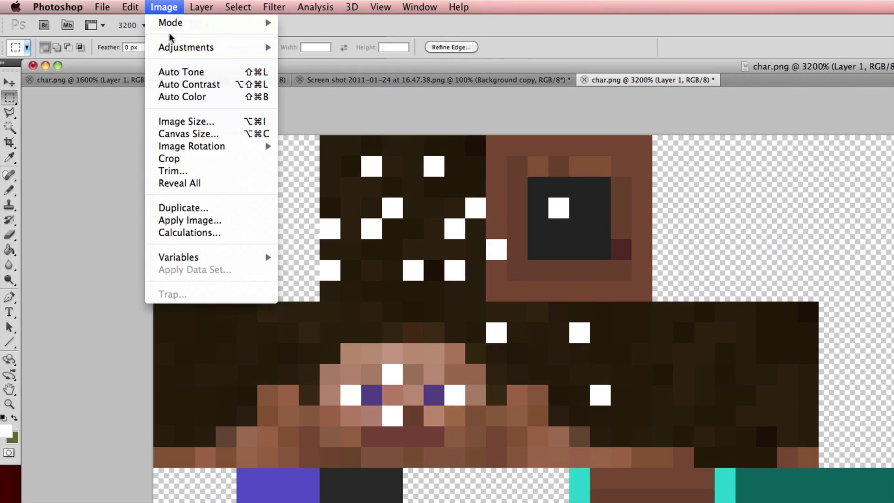
mouse_move(245, 48)
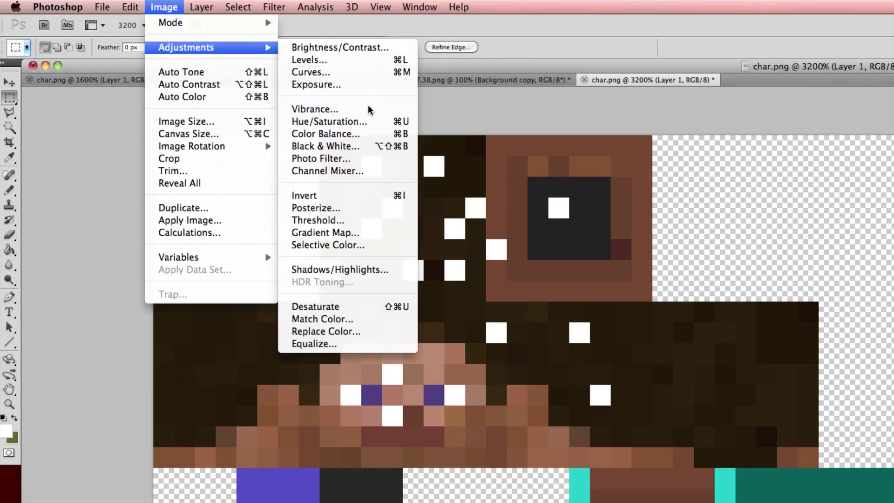
left_click(363, 136)
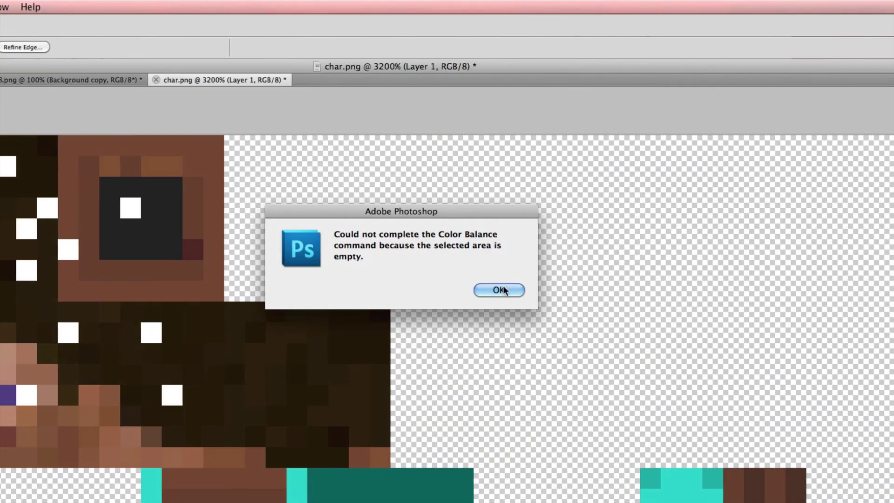
left_click(501, 292)
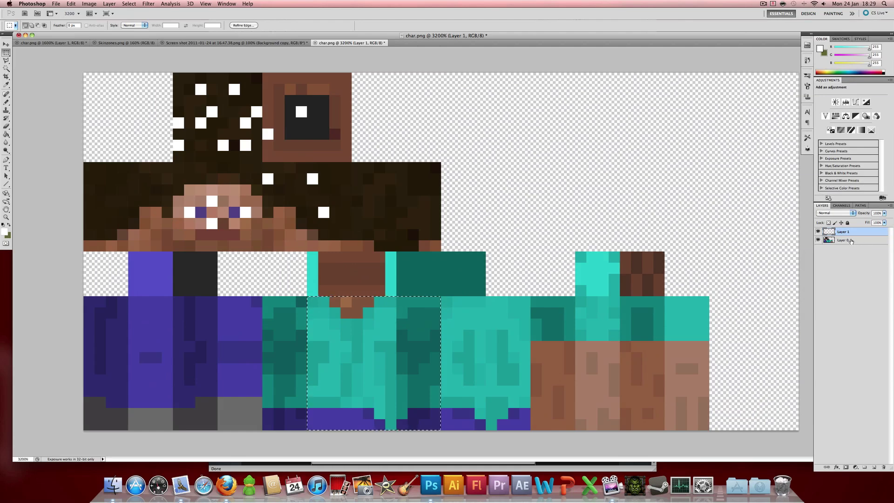
- Make Layer 0 active and bring up Image > Adjustments again
left_click(838, 255)
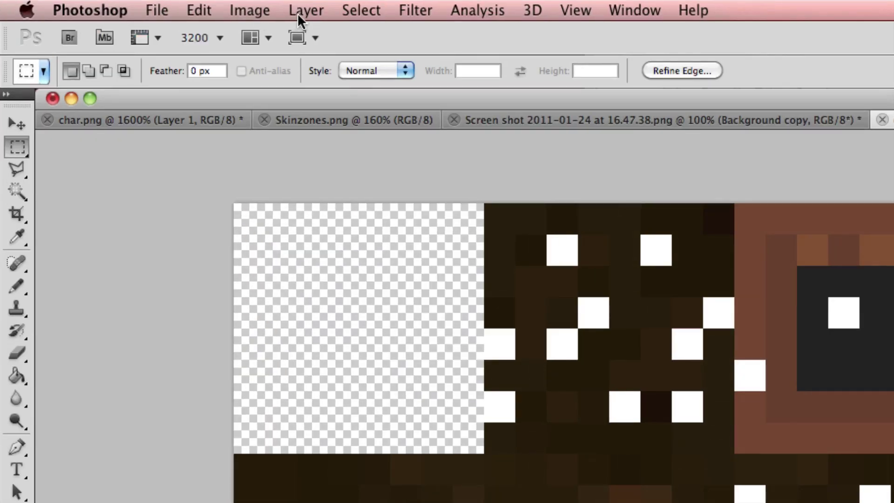
left_click(250, 10)
mouse_move(305, 82)
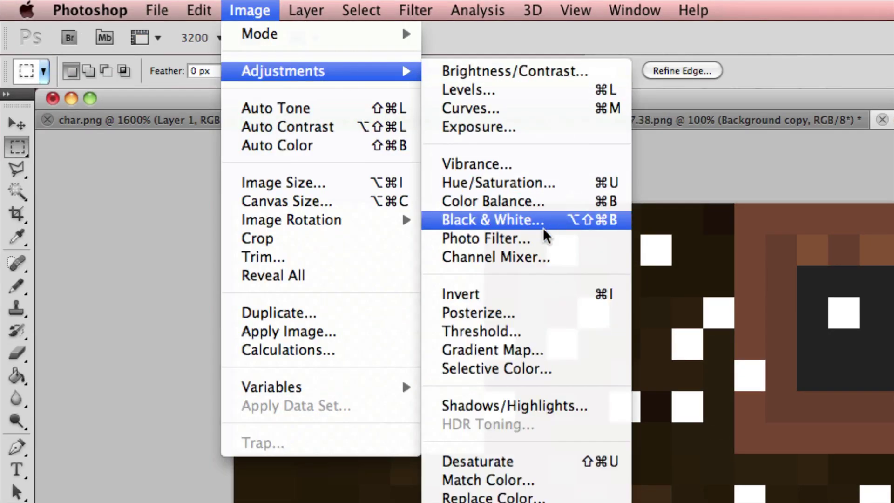
- Apply Color Balance with midtones +100/-80/-98 and shadows Red +77, then deselect
left_click(537, 202)
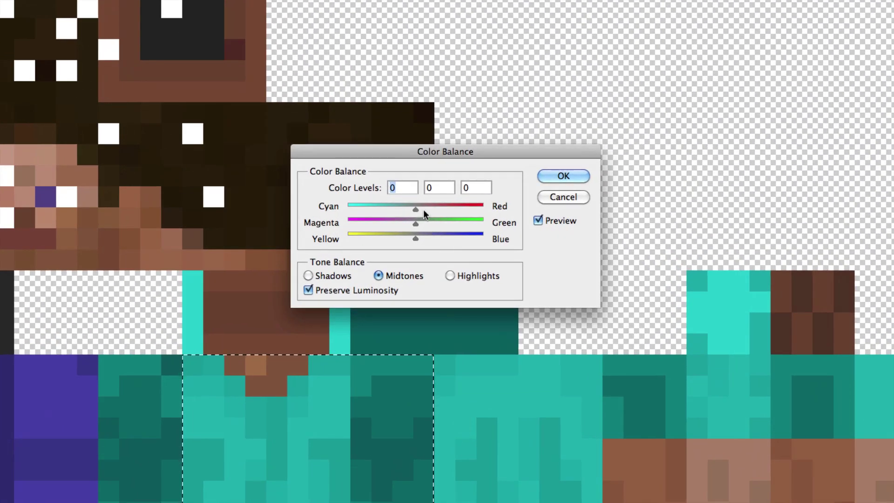
left_click_drag(414, 208, 497, 208)
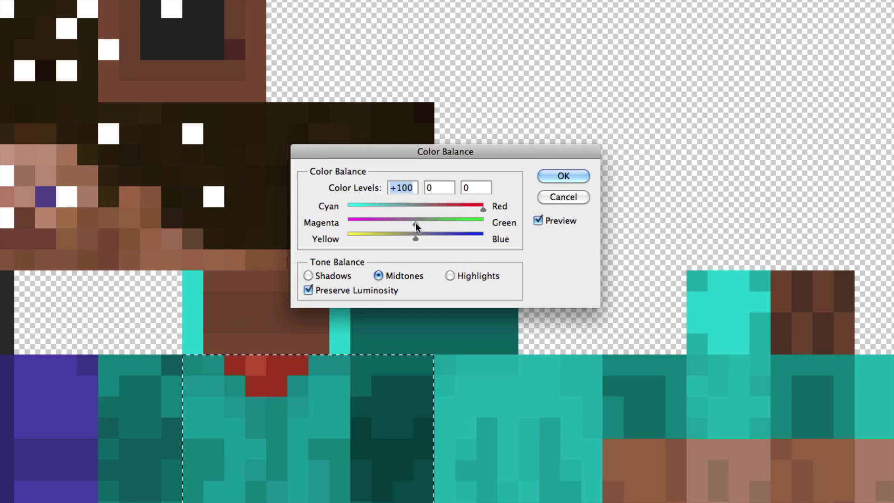
left_click_drag(415, 223, 348, 237)
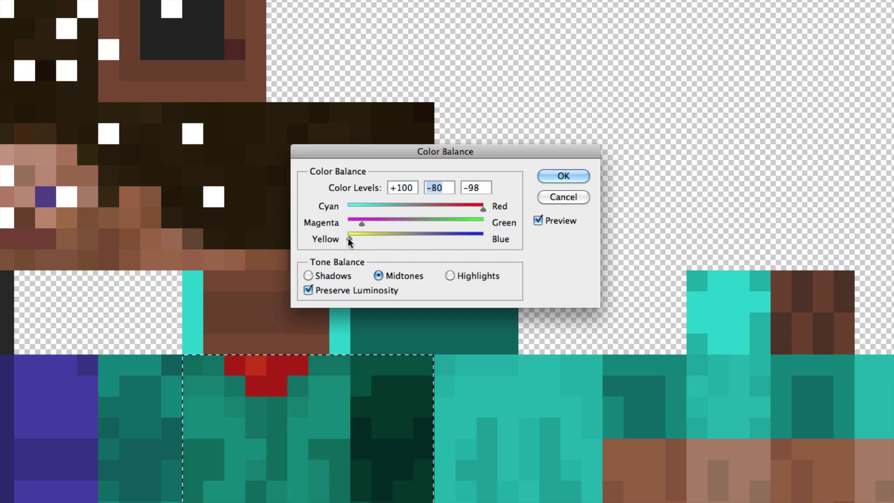
left_click(333, 273)
left_click_drag(415, 209, 386, 238)
key("Return")
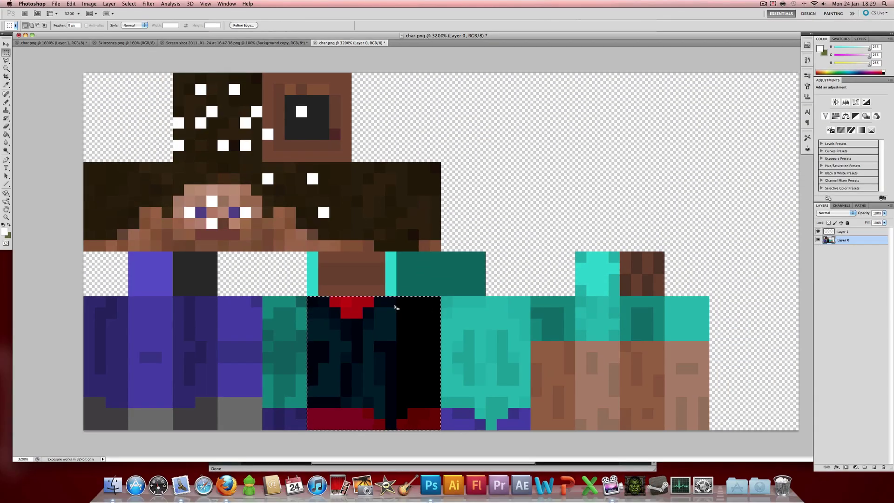
left_click(414, 319)
- Bring Firefox forward and scroll the skin tutorial down to its comments
left_click(229, 475)
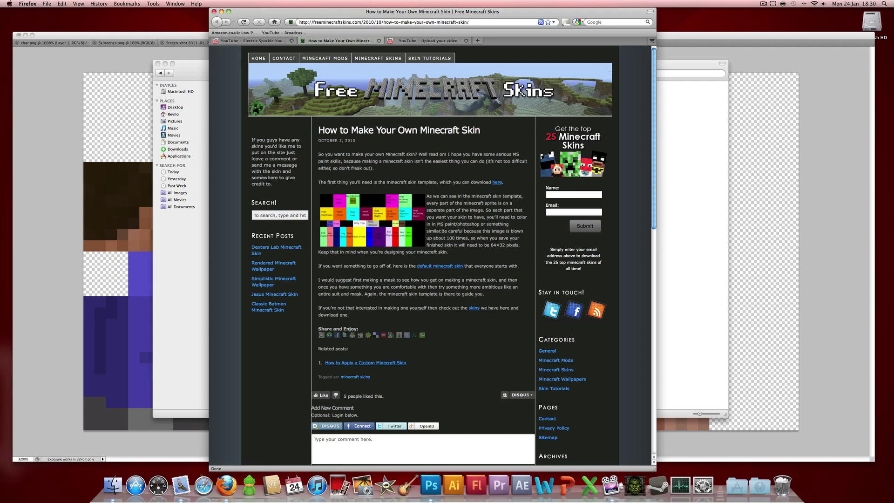
scroll(463, 217, "down", 10)
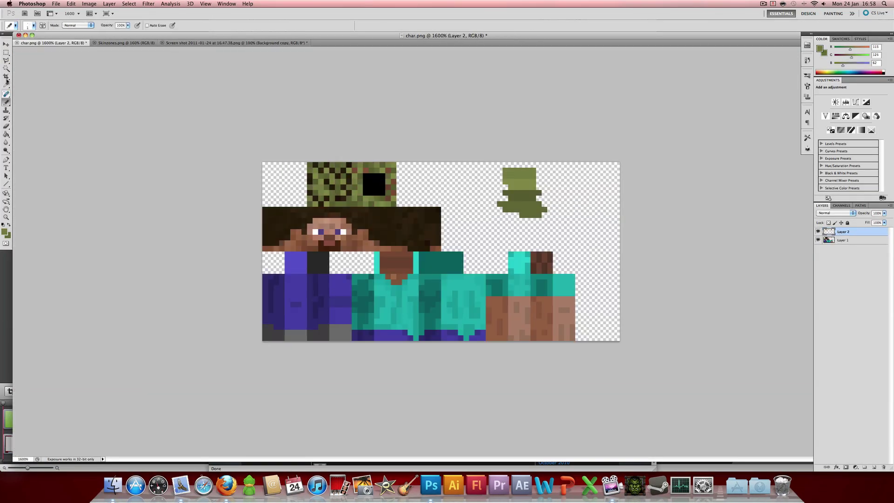
- Paint green camouflage pixels onto the skin with the pencil
left_click(332, 188)
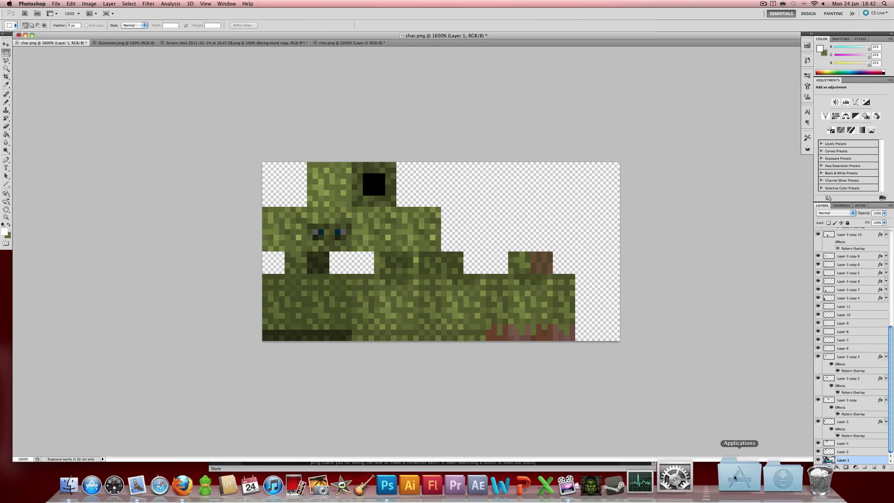
- Launch Minecraft from the Applications stack and log in to reach the Beta 1.2_02 menu
left_click(736, 477)
left_click(766, 328)
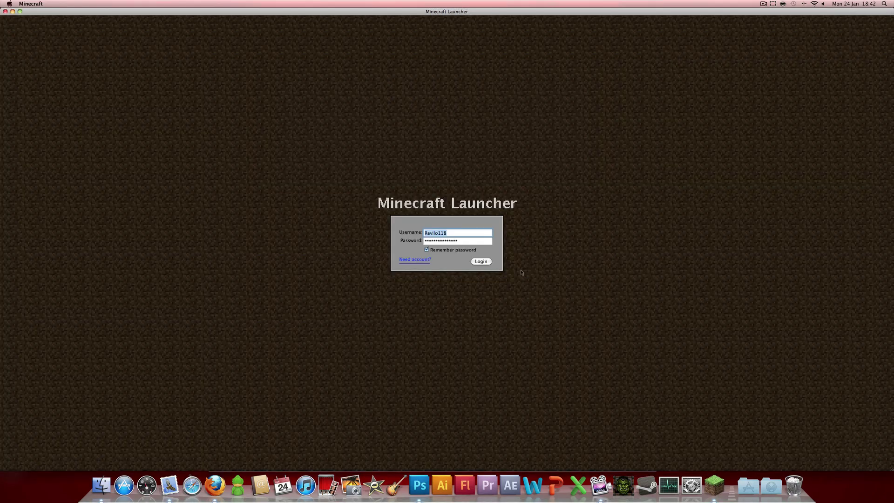
left_click(485, 262)
left_click(482, 262)
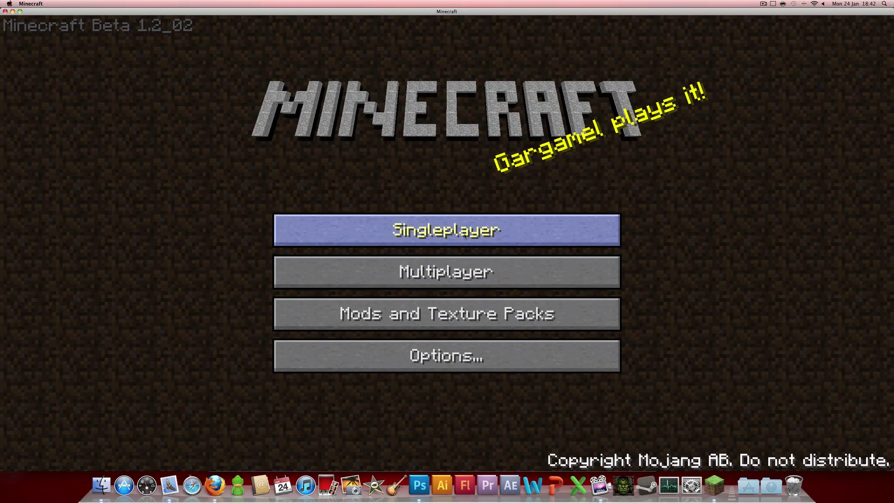
- Choose Singleplayer and load the world named World 1
left_click(447, 230)
left_click(453, 119)
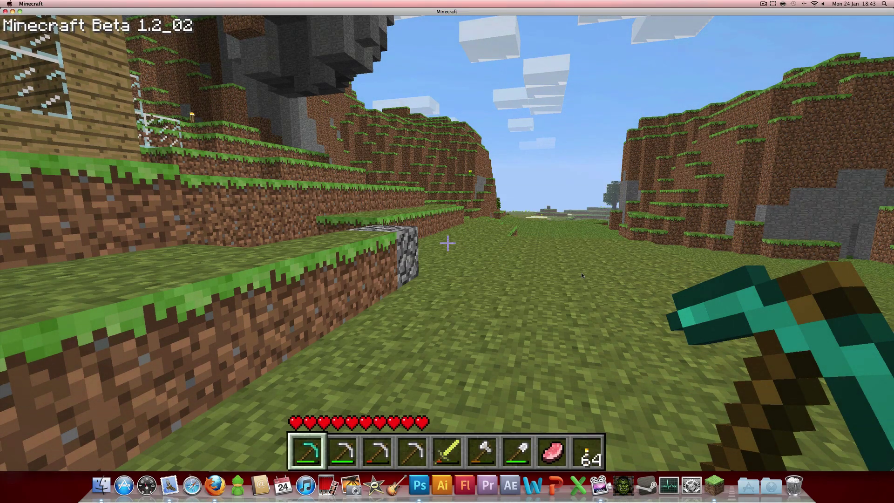
- Switch to third-person view and walk the camouflaged player toward the cobblestone building
key("F5")
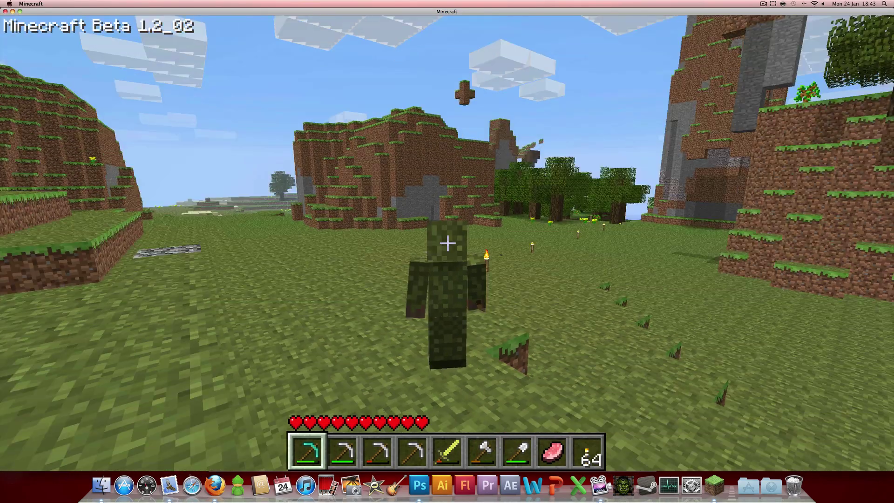
key("w")
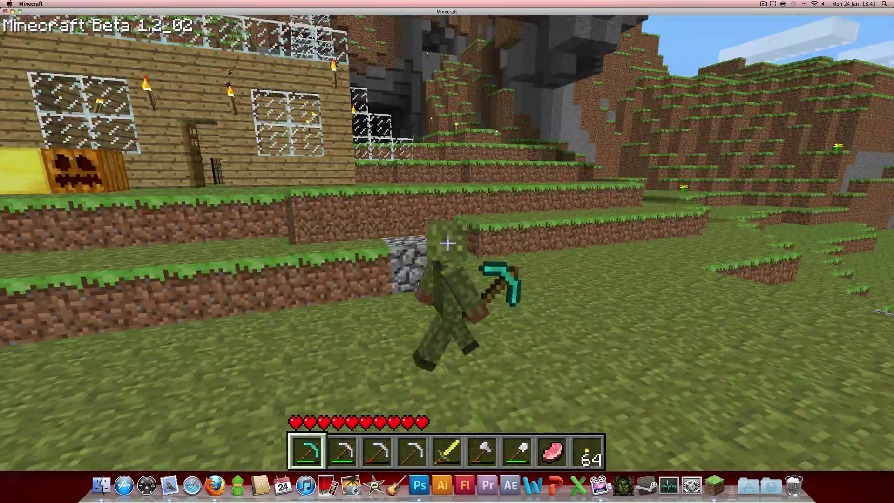
key("w")
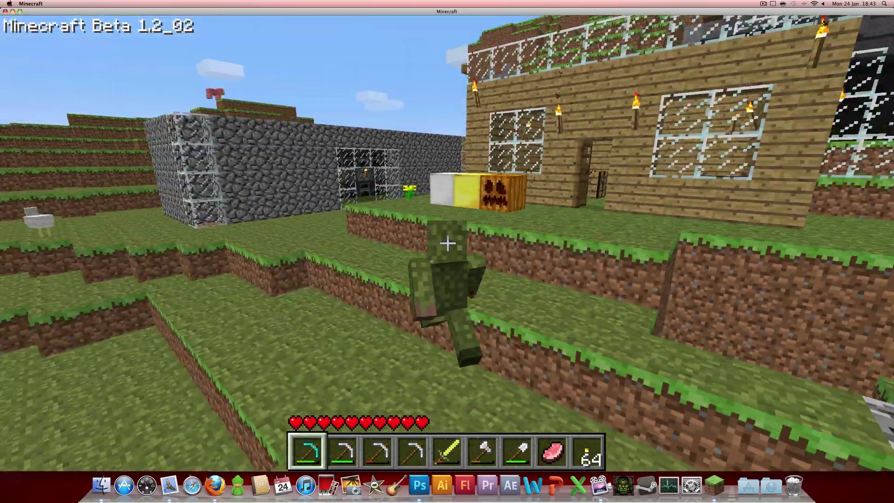
key("w")
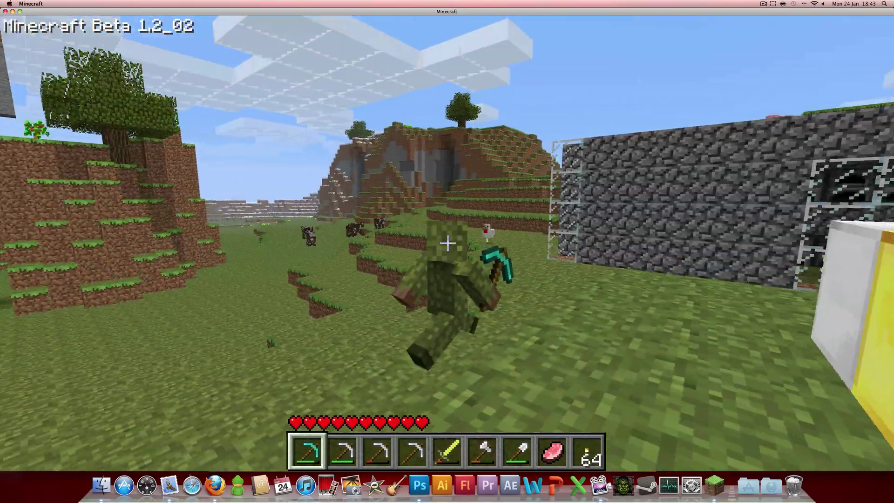
key("w")
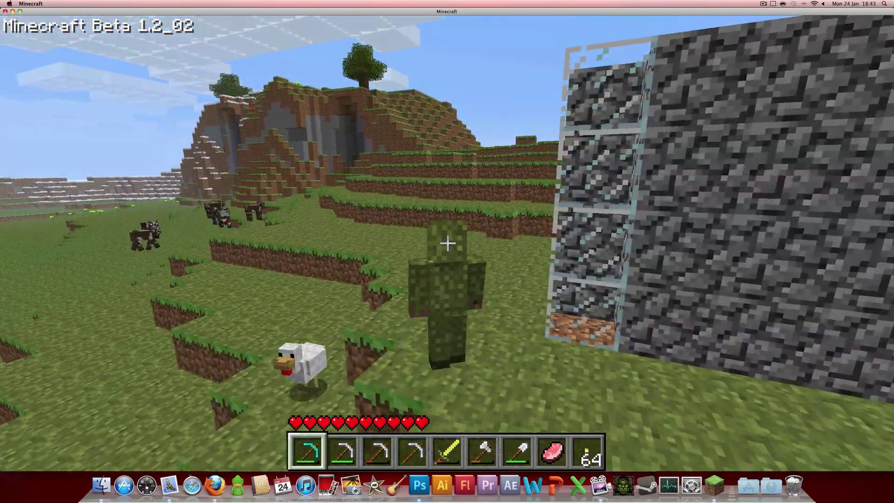
key("w")
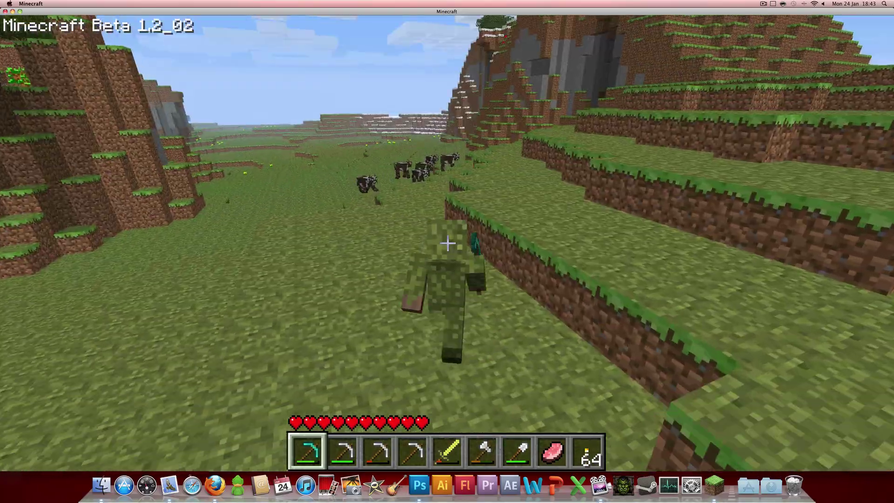
- Keep crossing the grass field with the player in view from above, then step backward
key("w")
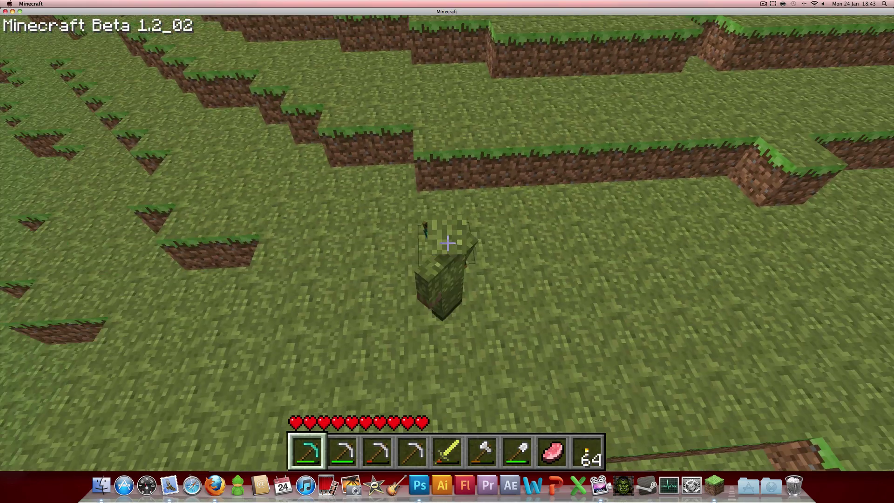
key("w")
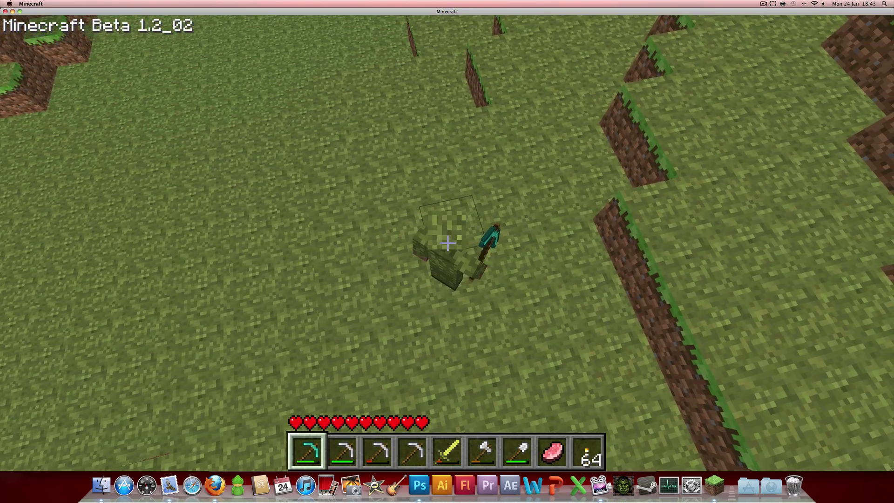
key("w")
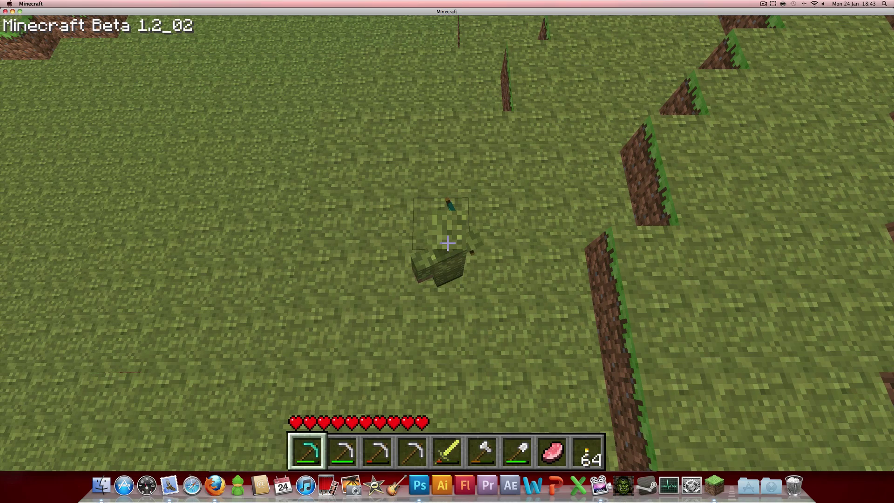
key("w")
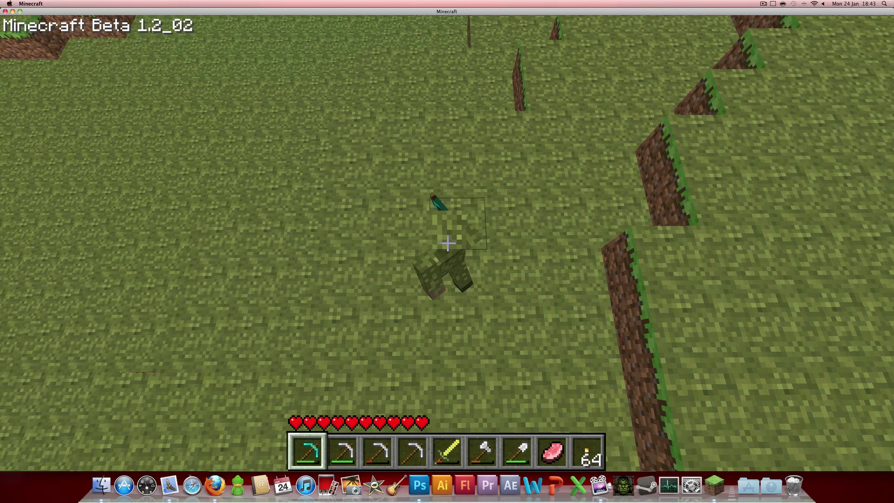
key("s")
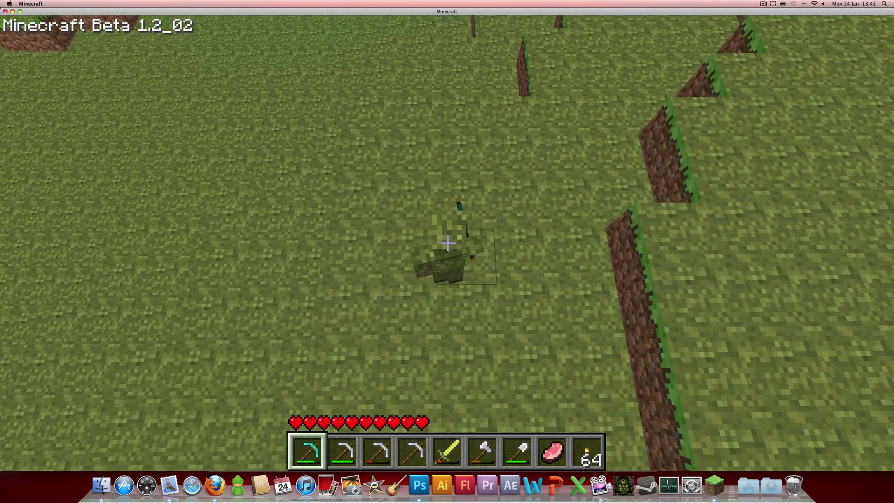
key("s")
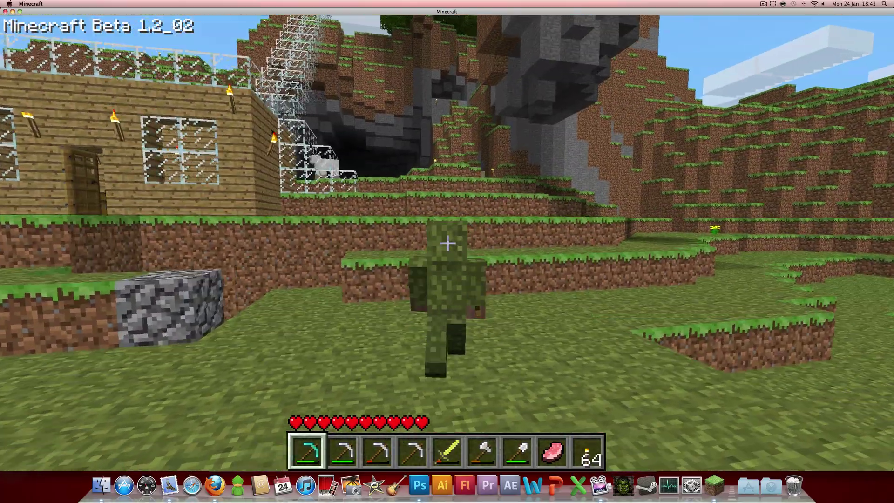
- Walk past the house, looking toward the torch-lit cave and cow valley, then return to the wooden house
key("w")
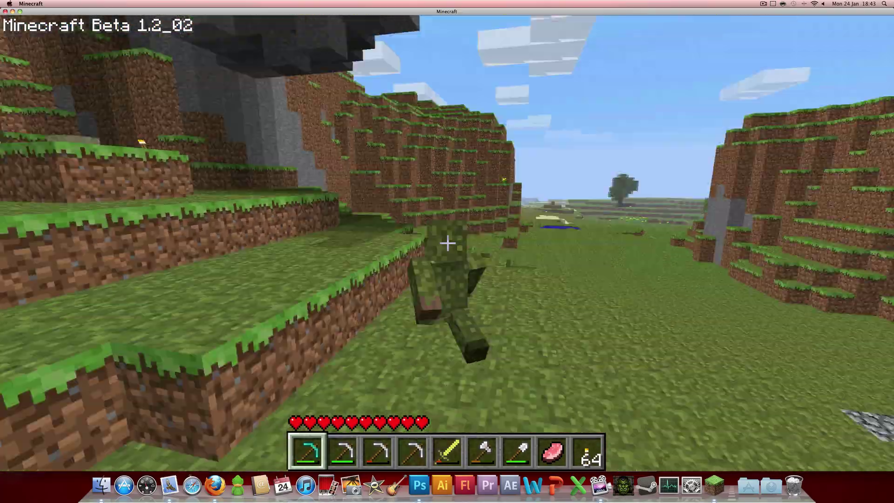
key("w")
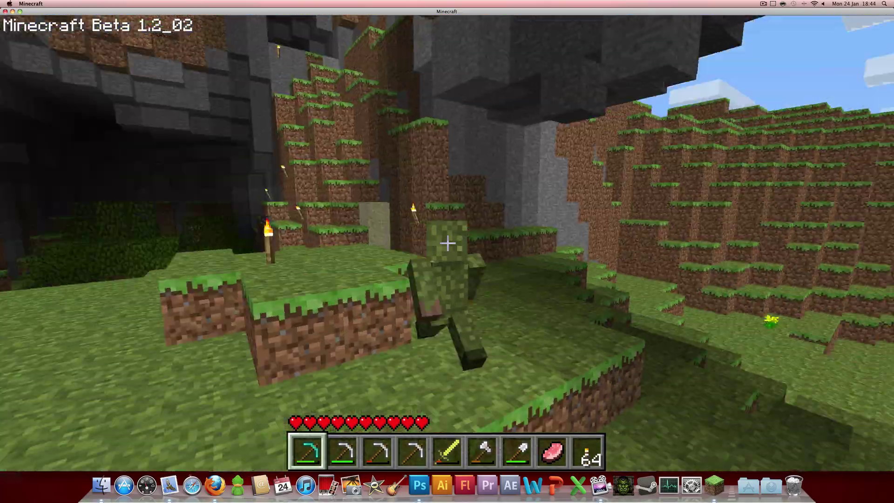
key("w")
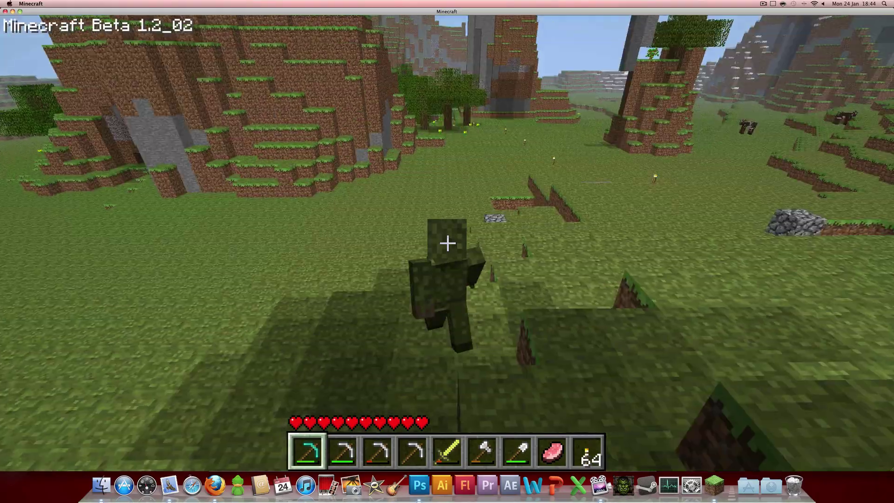
key("w")
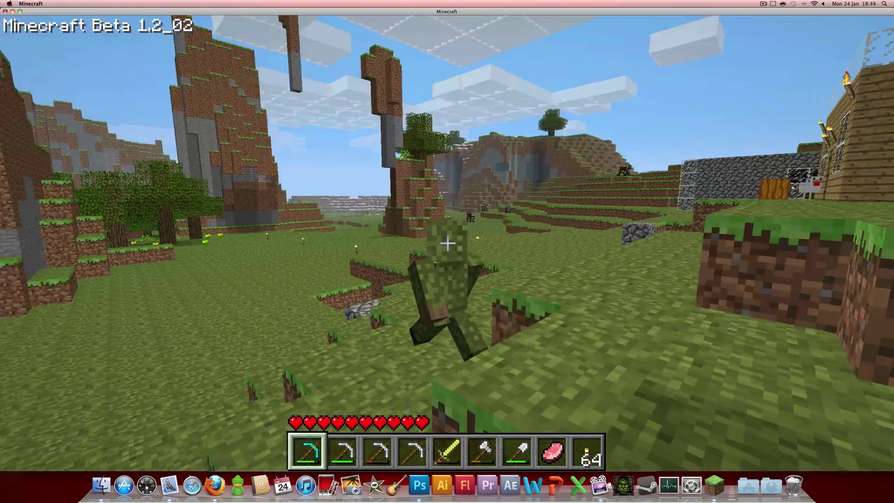
key("w")
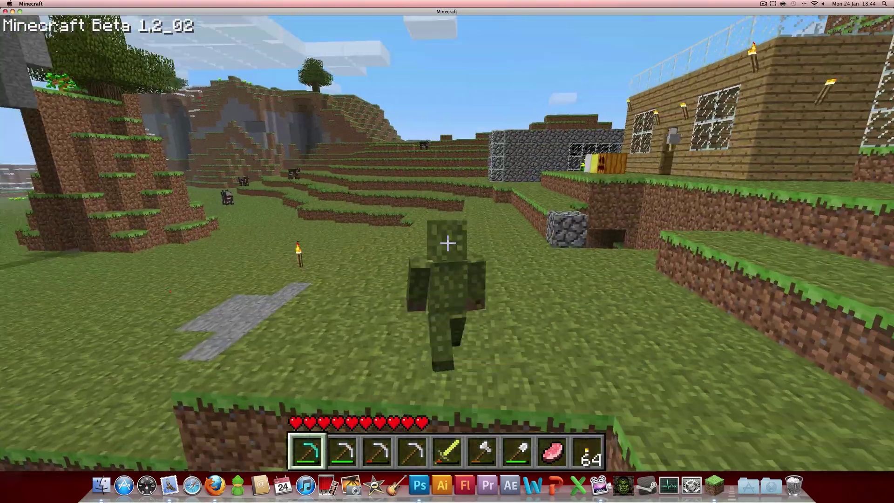
key("w")
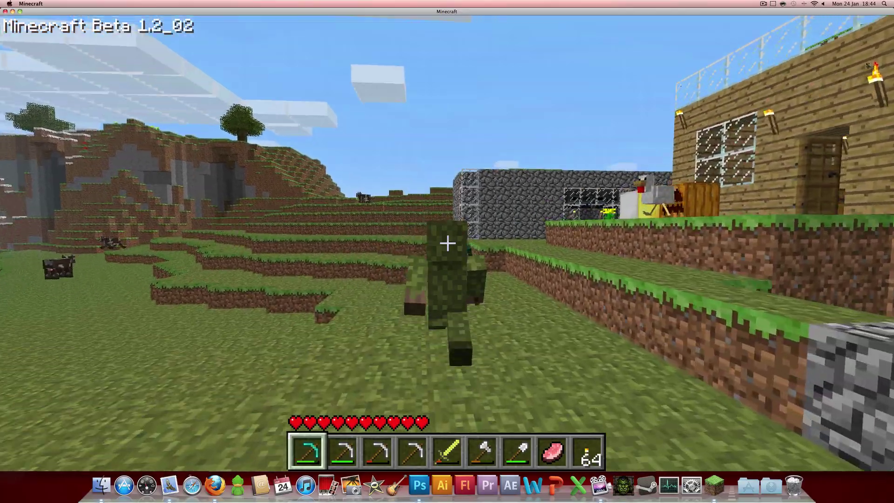
key("w")
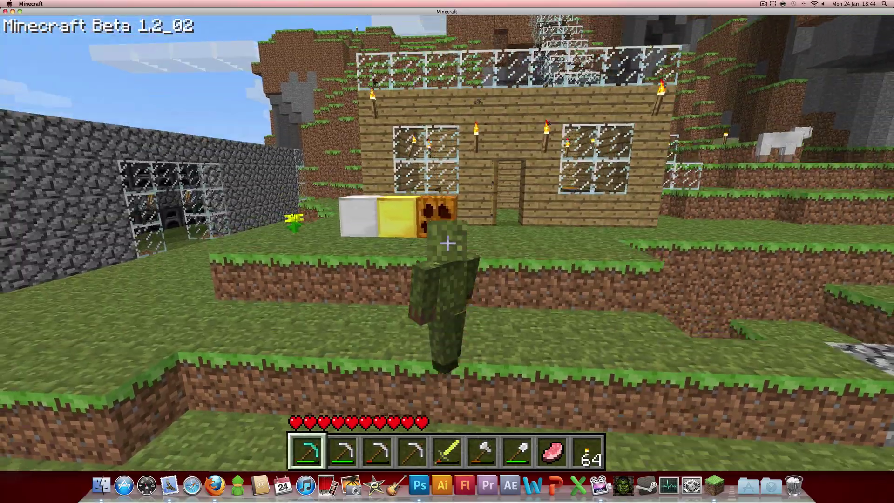
- Circle to the cobblestone wall, cross the terraced grass past a cow, and face the long cobblestone building
key("w")
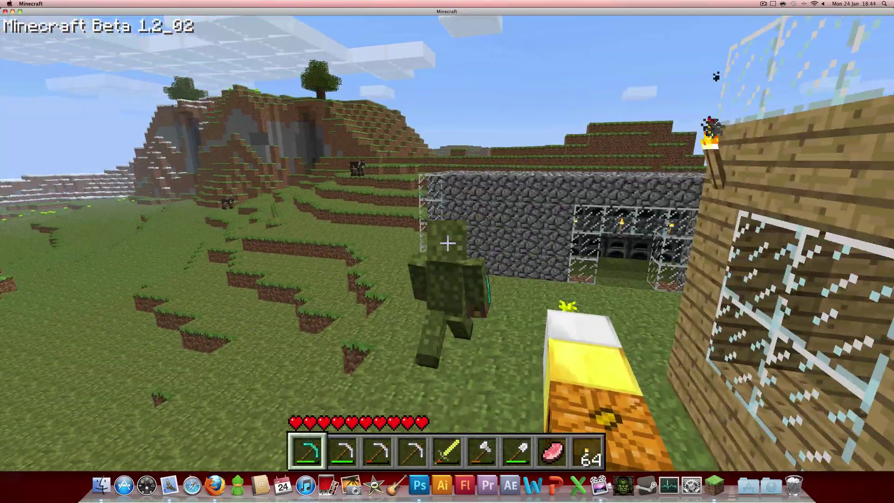
key("w")
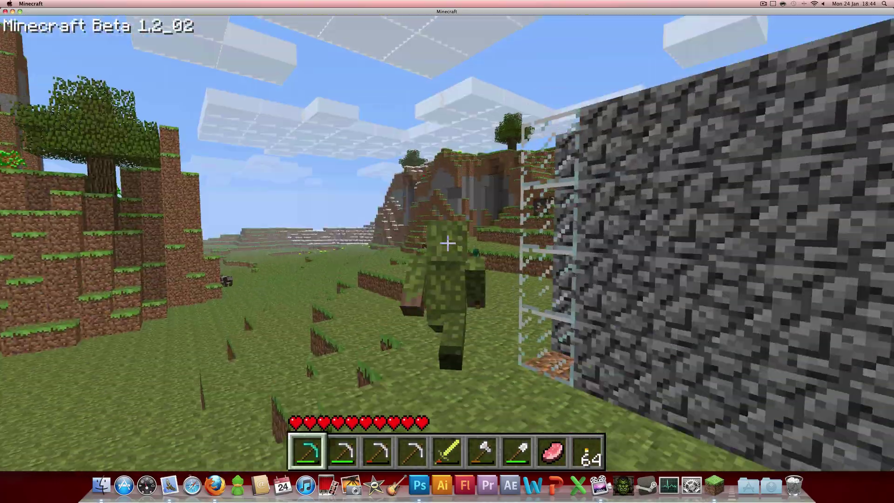
key("w")
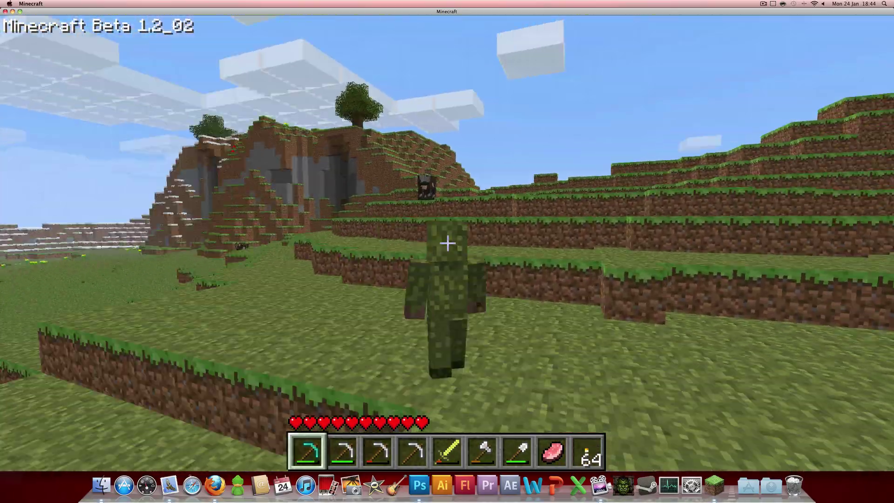
key("w")
key("w")
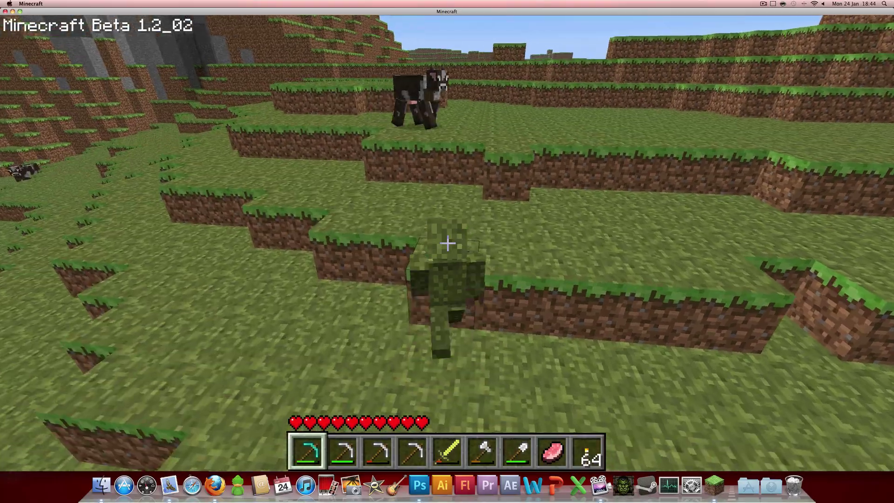
key("w")
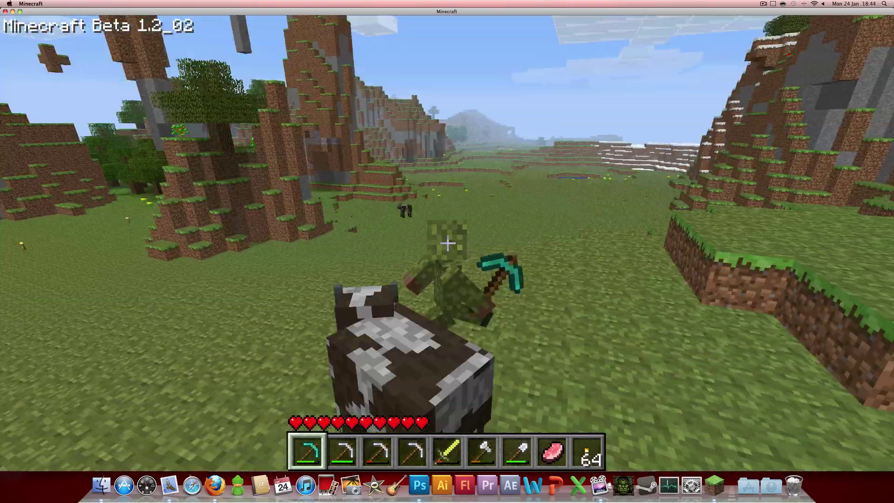
key("w")
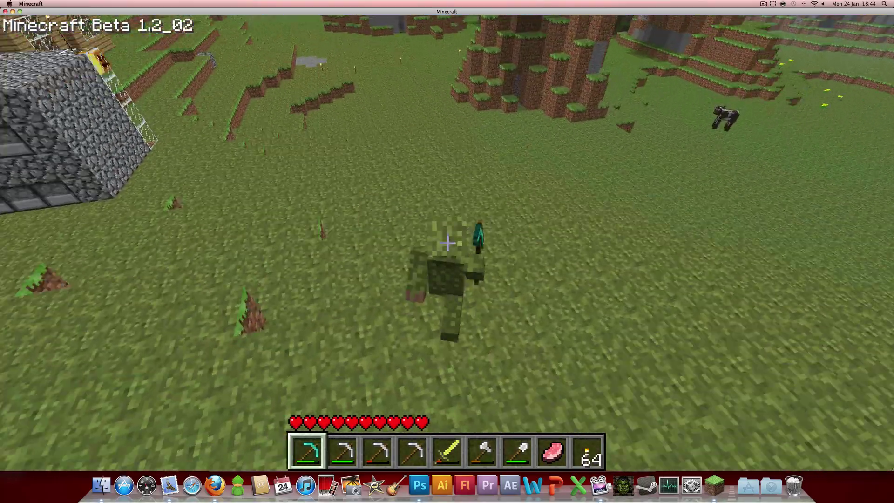
key("w")
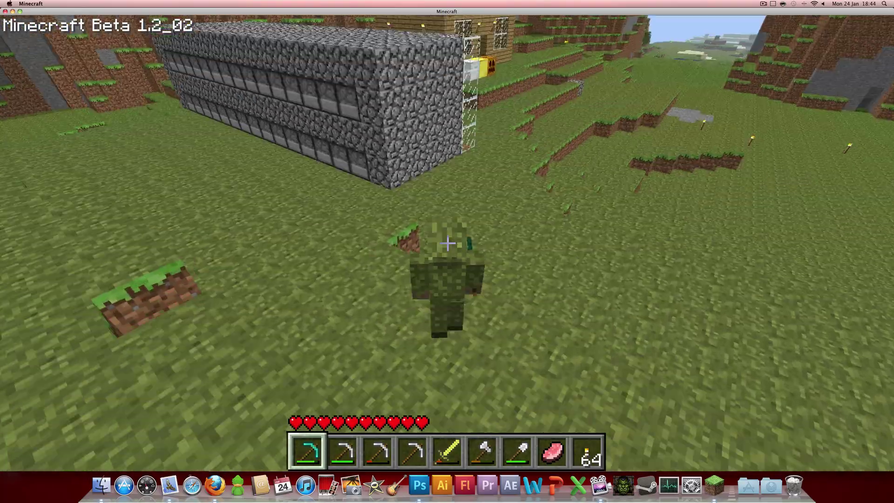